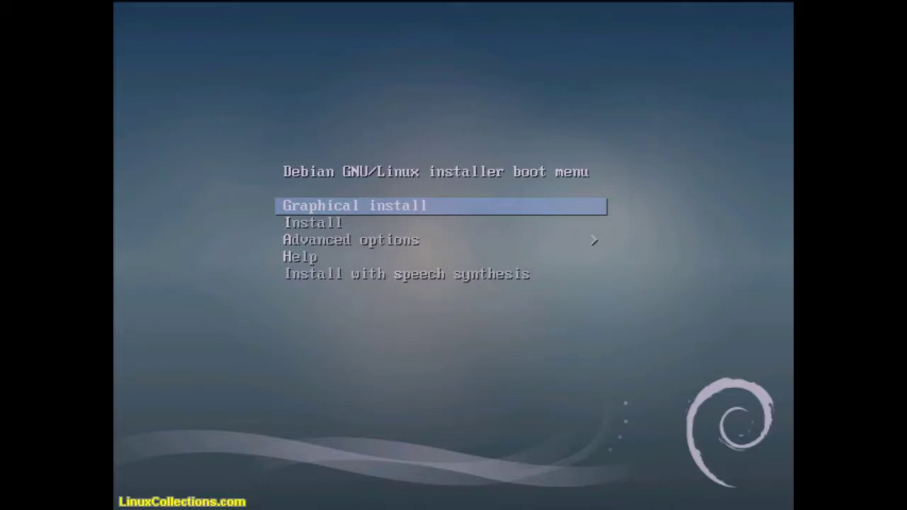
- Launch the 'Graphical install' option from the DVD boot menu
key(Return)
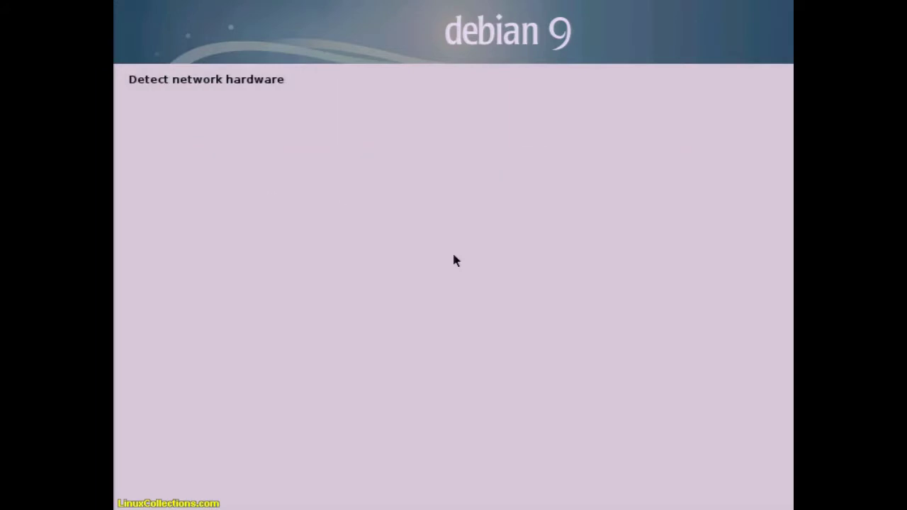
- Skip loading missing firmware and set the hostname to debian900
key(Up)
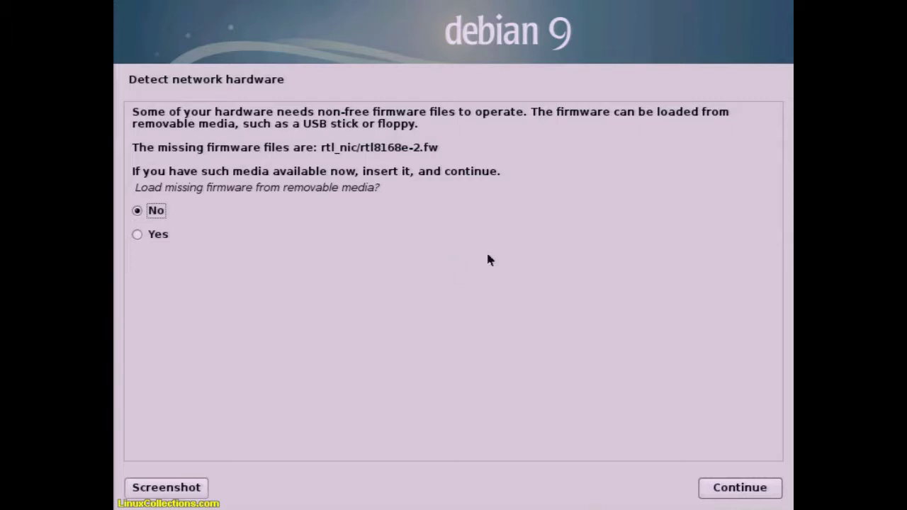
double_click(143, 213)
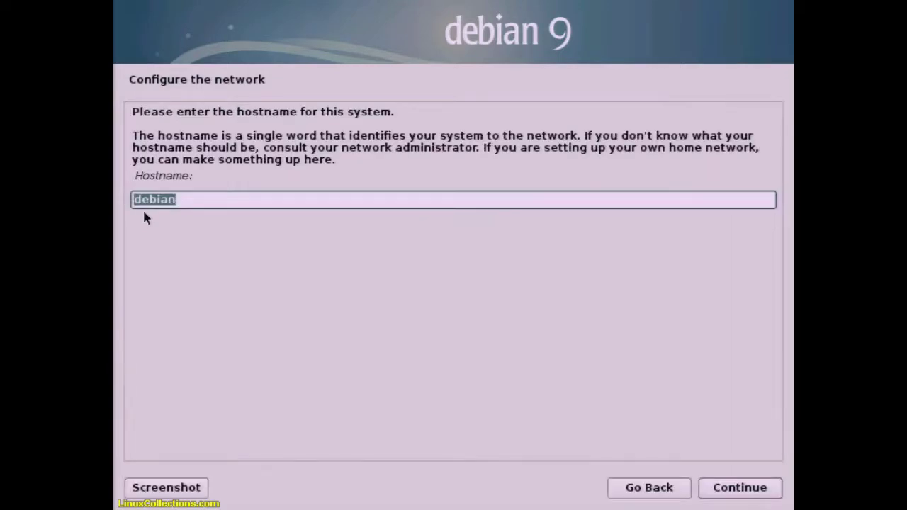
key(End)
text(900)
click(758, 490)
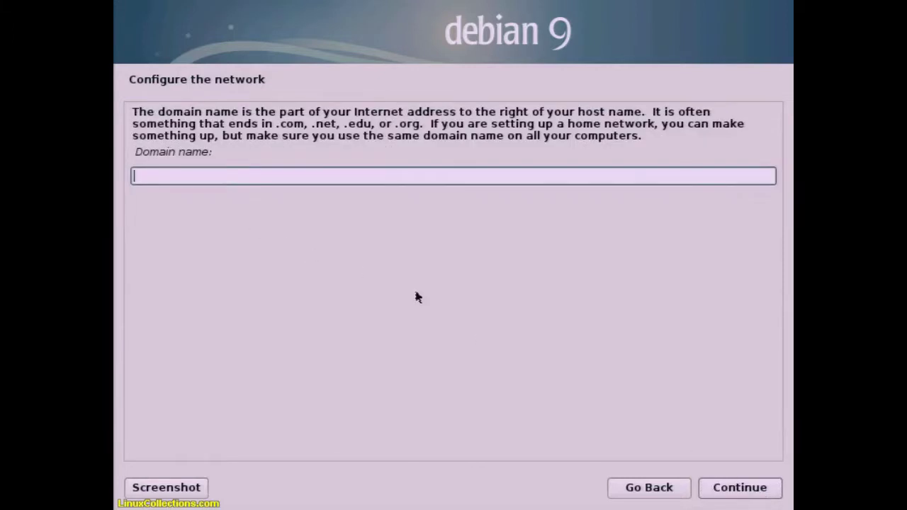
- Set the domain name to WORKGROUP and show both root password fields in clear text
text(WORKGROUP)
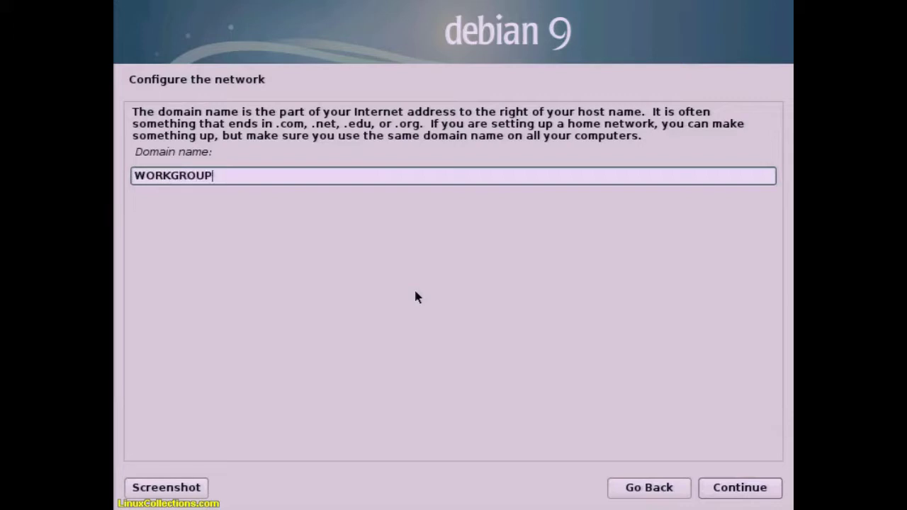
click(716, 487)
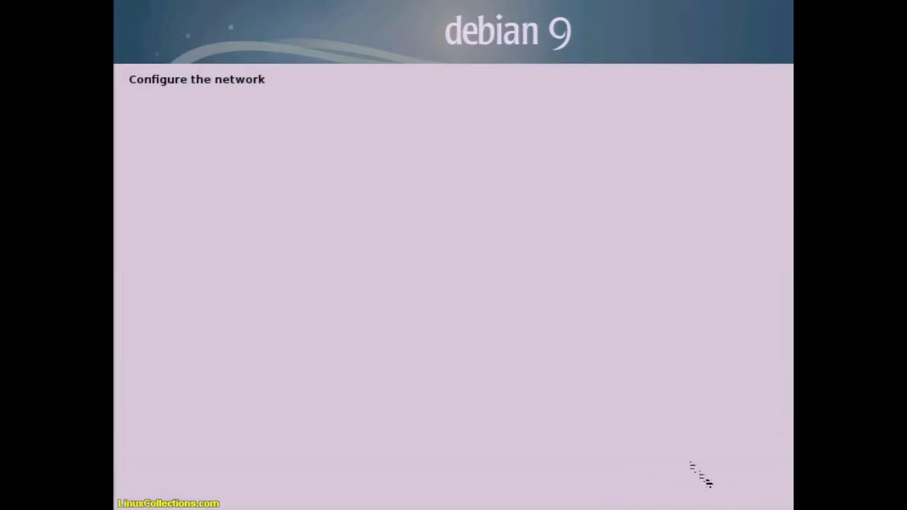
click(248, 320)
click(234, 401)
- Enter and confirm the root password
click(235, 295)
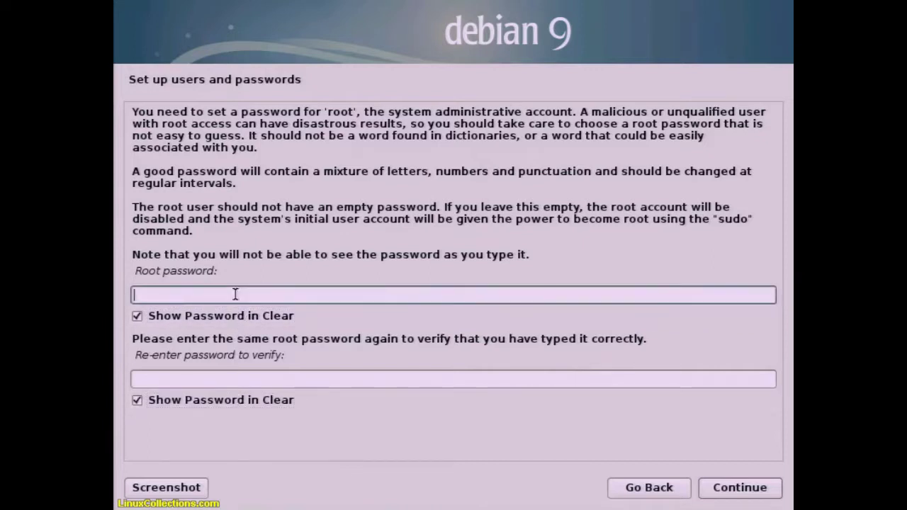
text(linux)
key(Tab)
key(Tab)
text(linux)
click(749, 496)
- Give the new account the full name 'user' and keep the username 'user'
text(user)
click(750, 496)
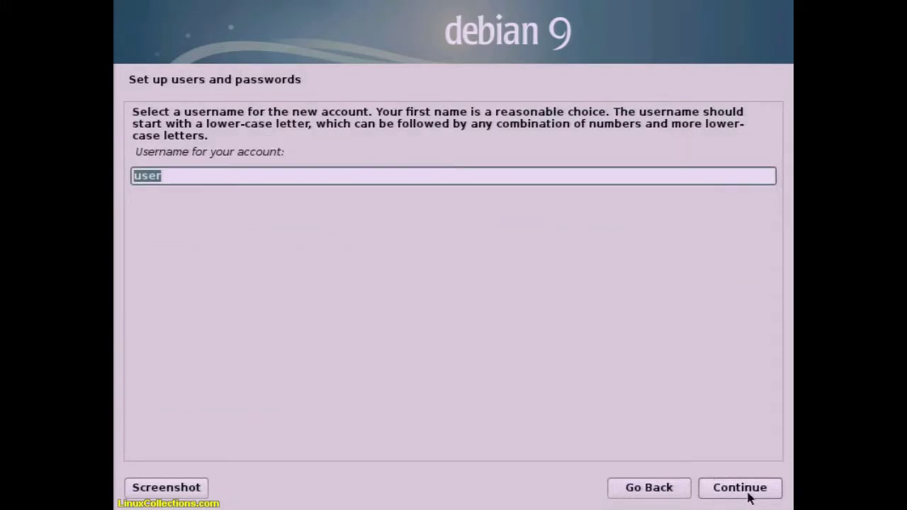
click(750, 496)
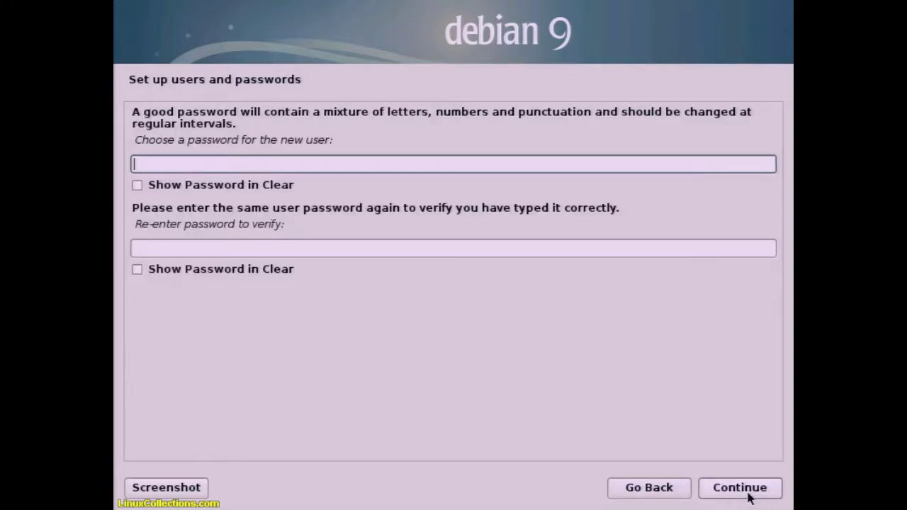
- Set and confirm the new user's password, then choose the Pacific time zone
click(269, 270)
click(229, 189)
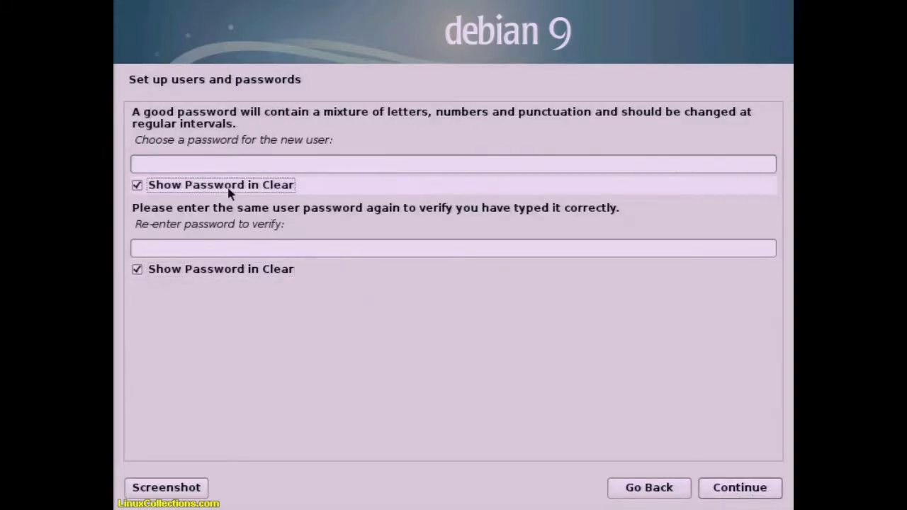
click(219, 164)
text(user)
key(Tab)
click(212, 249)
text(user)
key(Return)
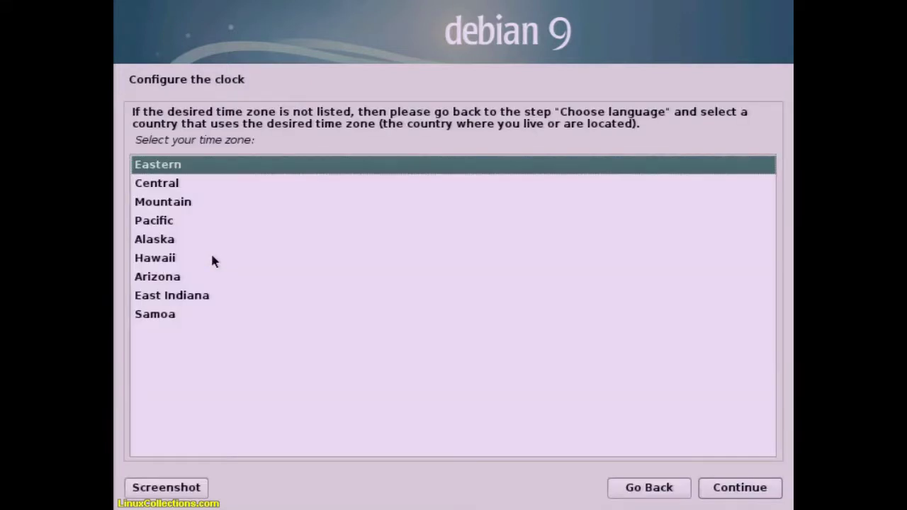
click(207, 224)
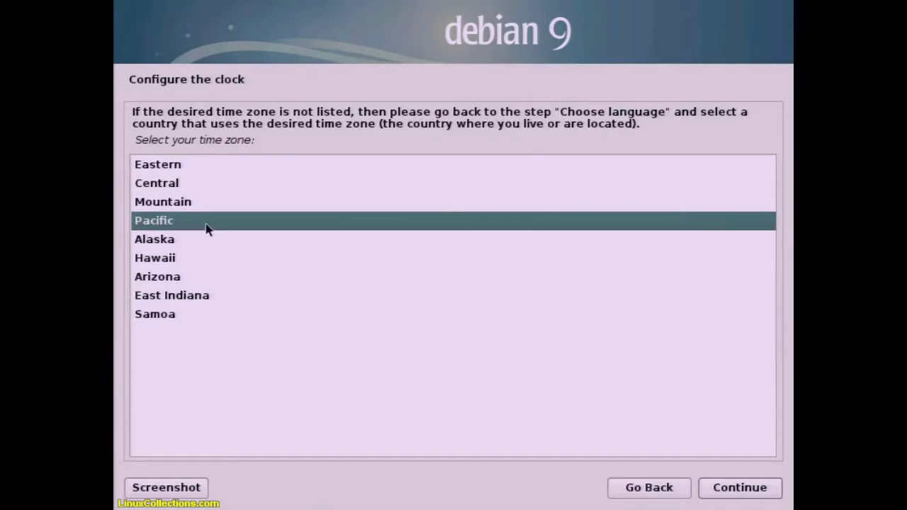
click(704, 487)
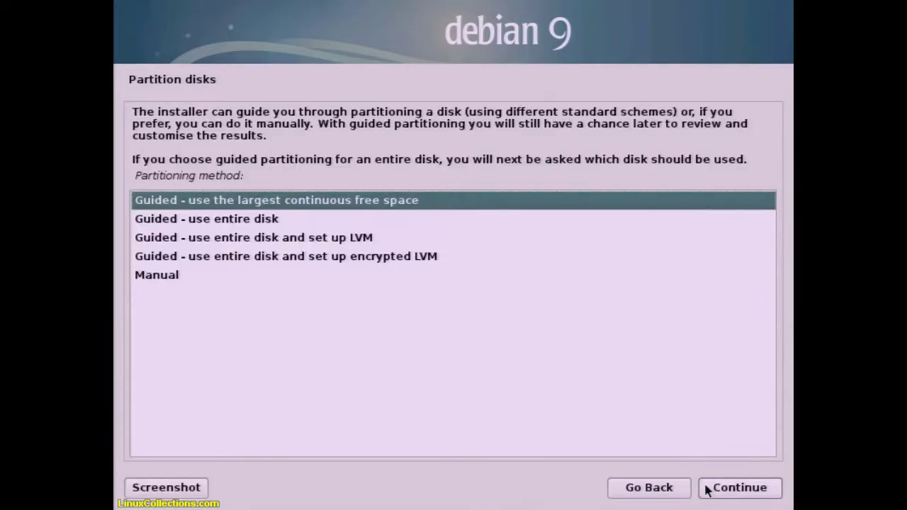
- Use guided partitioning of the largest free space, all files in one partition, and write the changes
click(714, 491)
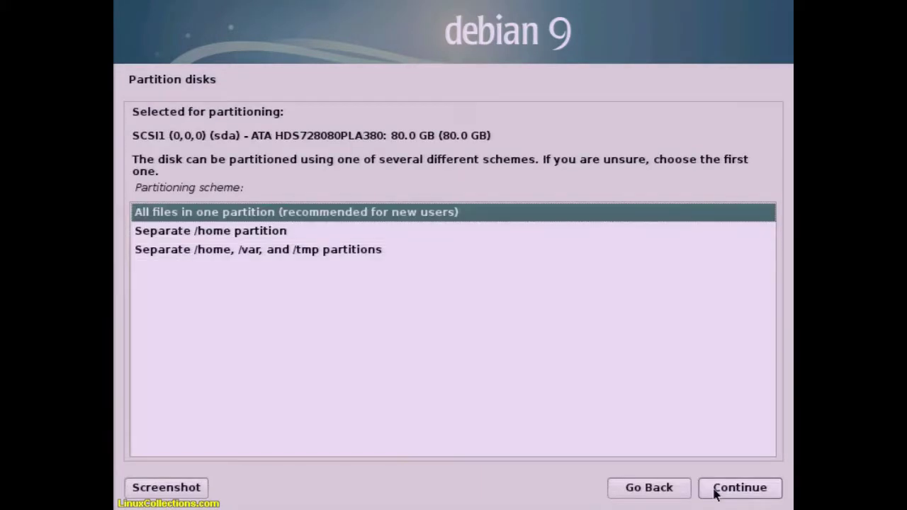
click(714, 492)
click(714, 492)
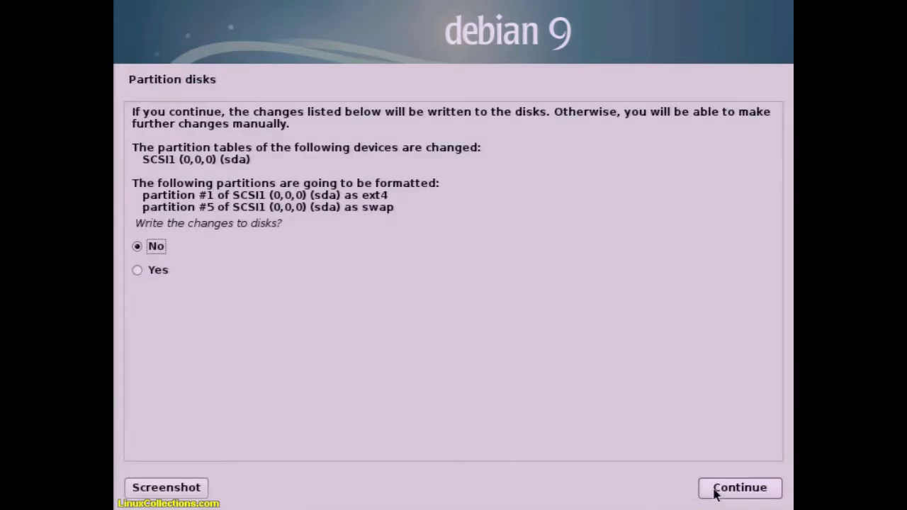
click(207, 270)
click(753, 493)
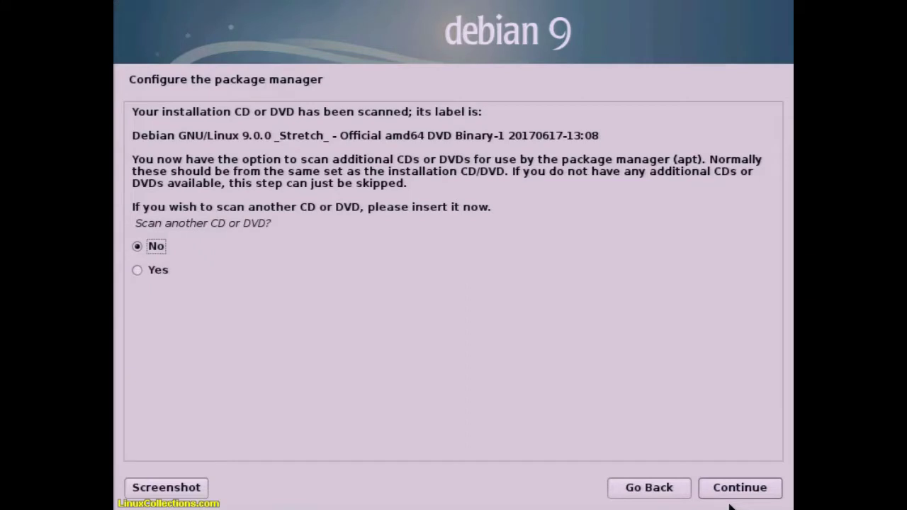
- Scan the additional Debian DVDs into the package sources, then reinsert the first DVD
click(174, 276)
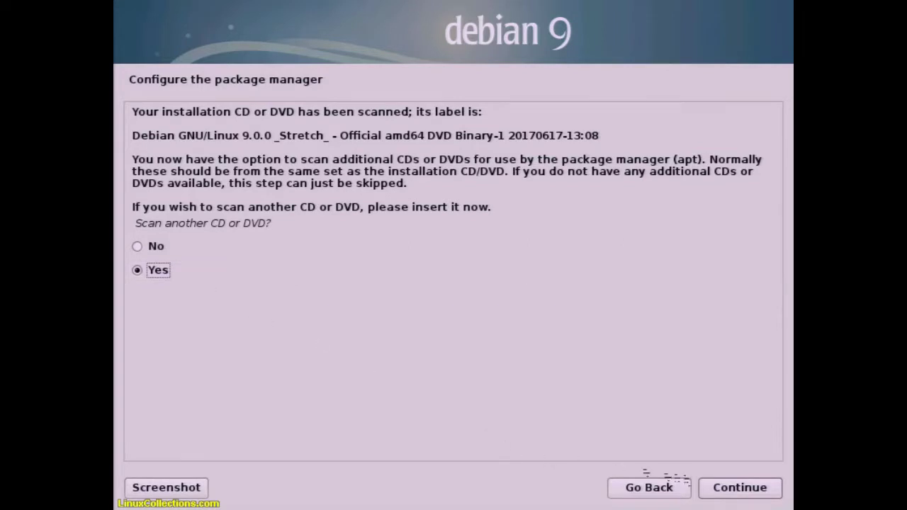
click(751, 494)
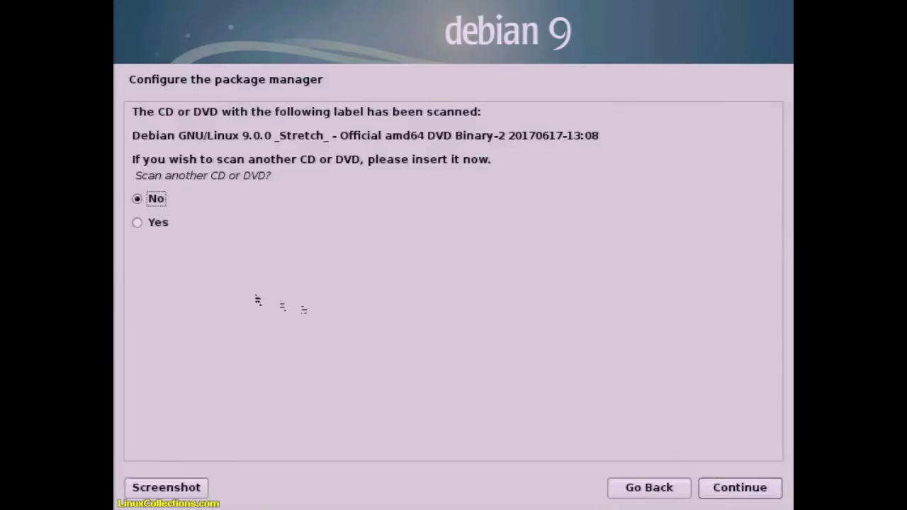
click(151, 222)
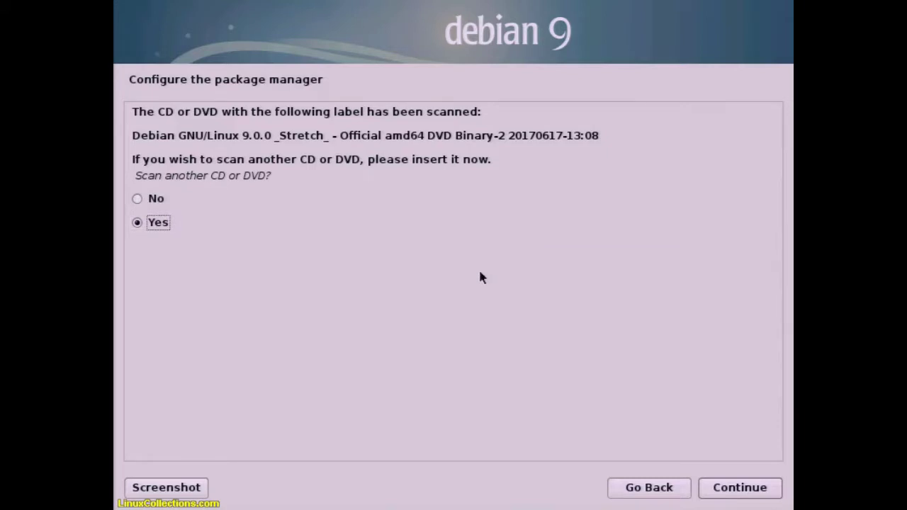
click(722, 485)
click(736, 485)
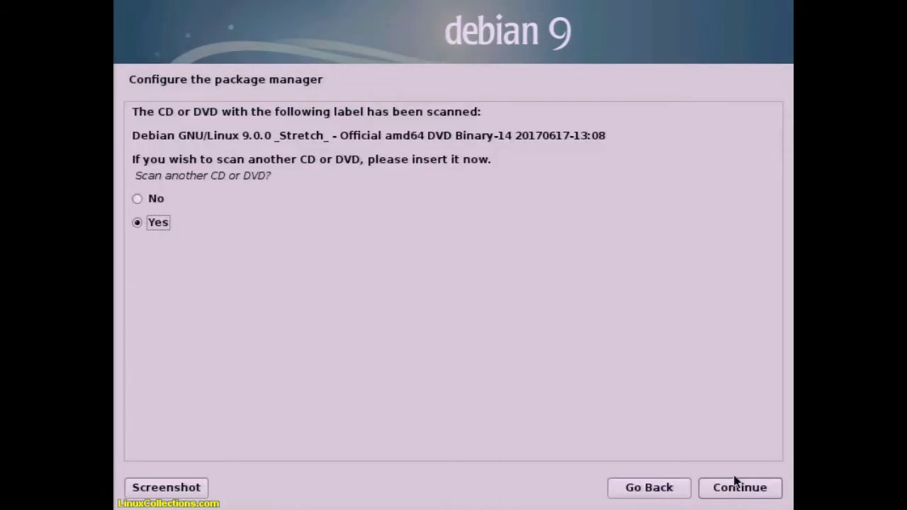
key(Up)
click(734, 482)
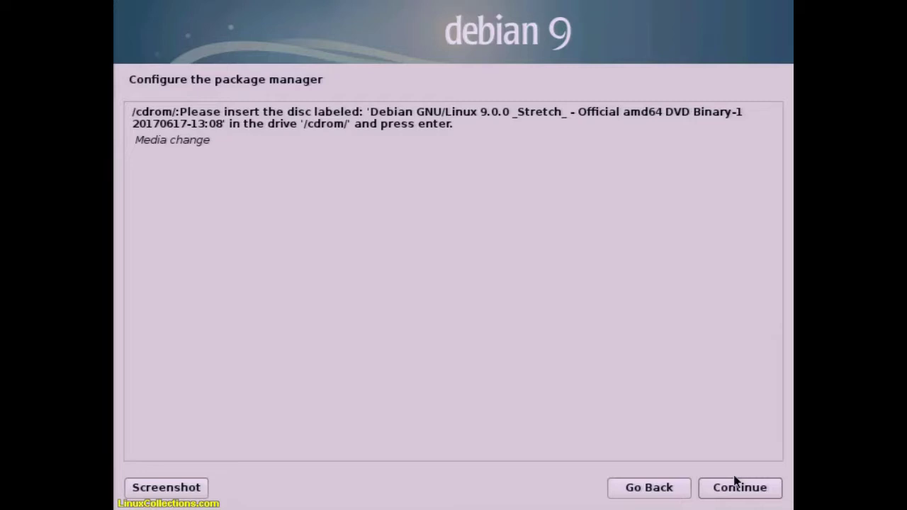
click(735, 483)
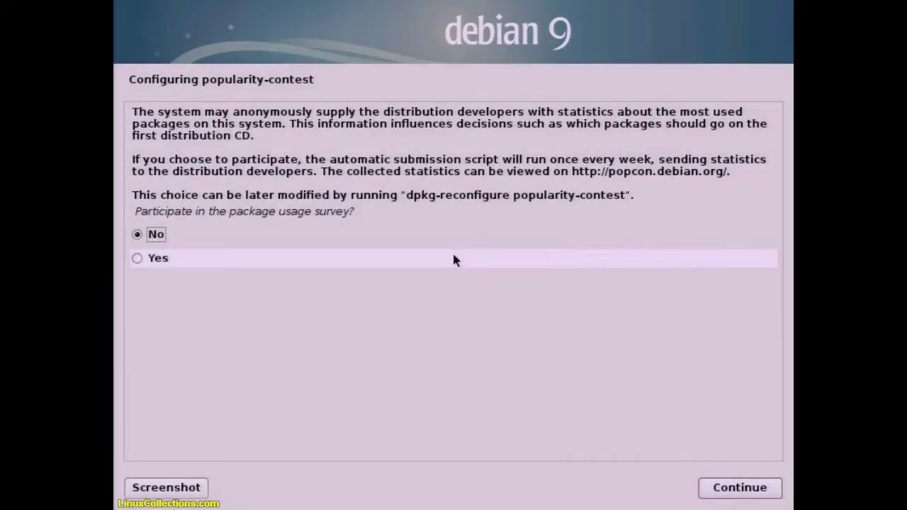
- Decline the popularity-contest survey and install the Debian desktop environment with GNOME ticked
click(749, 490)
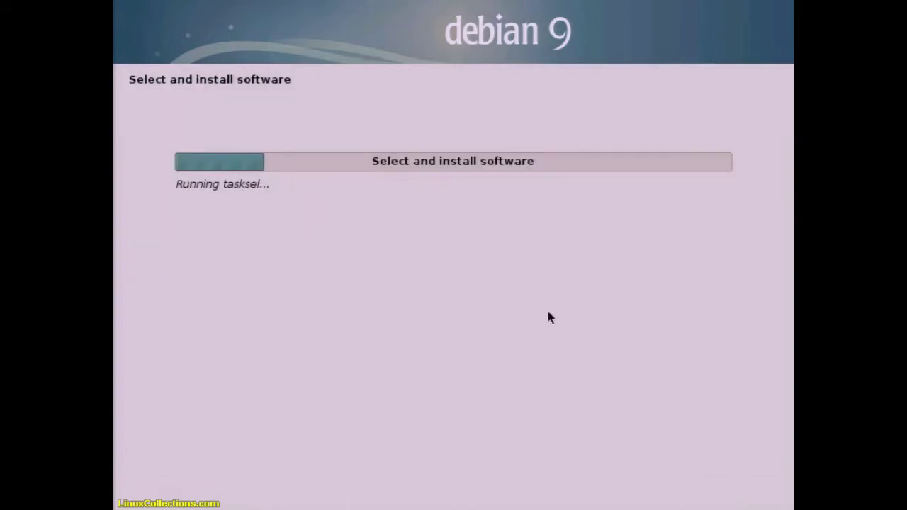
click(145, 186)
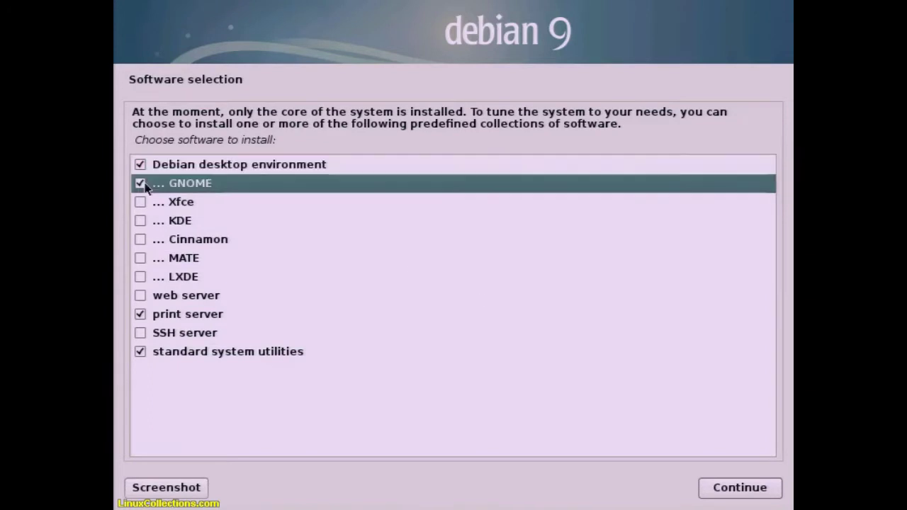
click(713, 490)
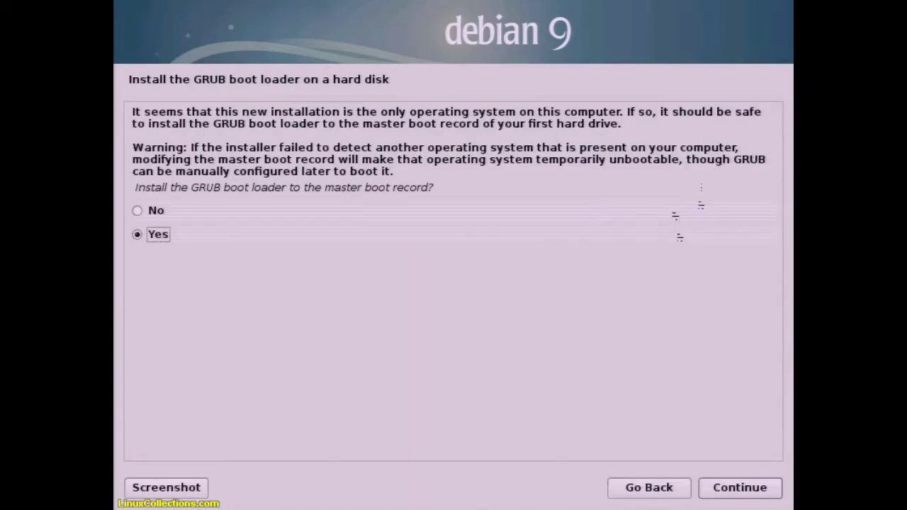
- Install GRUB to the master boot record on /dev/sda
click(733, 487)
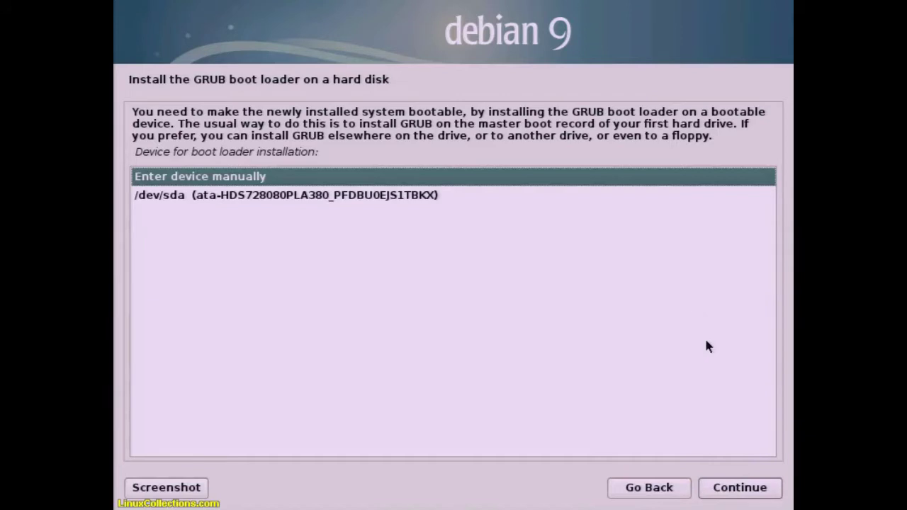
click(415, 196)
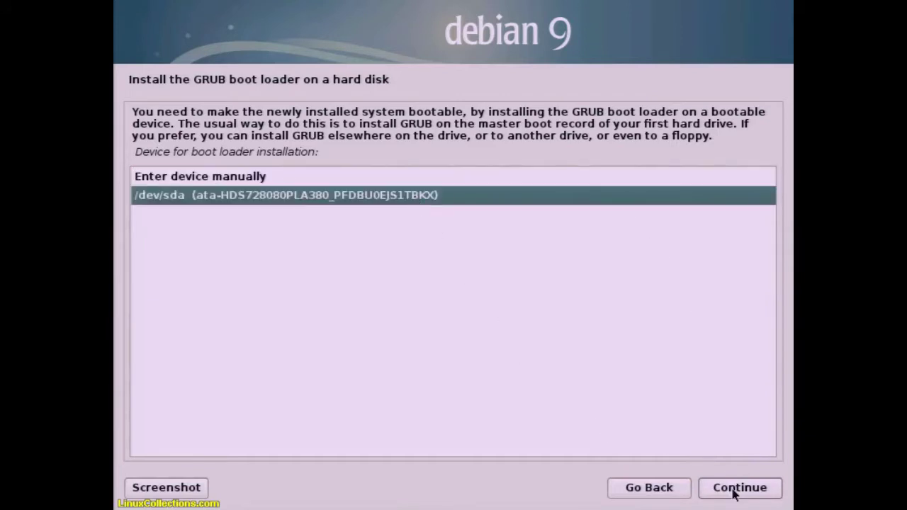
click(735, 489)
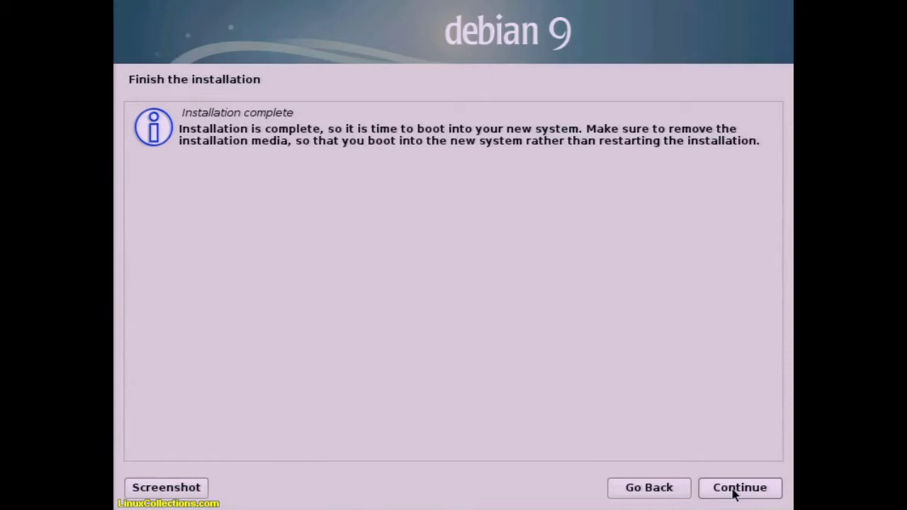
- Complete the installation, reboot, and boot 'Debian GNU/Linux' from the GRUB menu
click(734, 489)
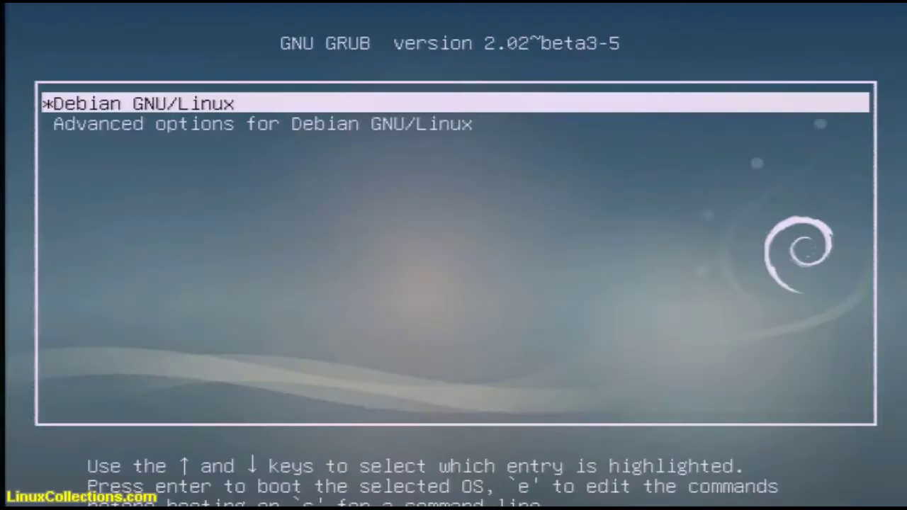
key(Return)
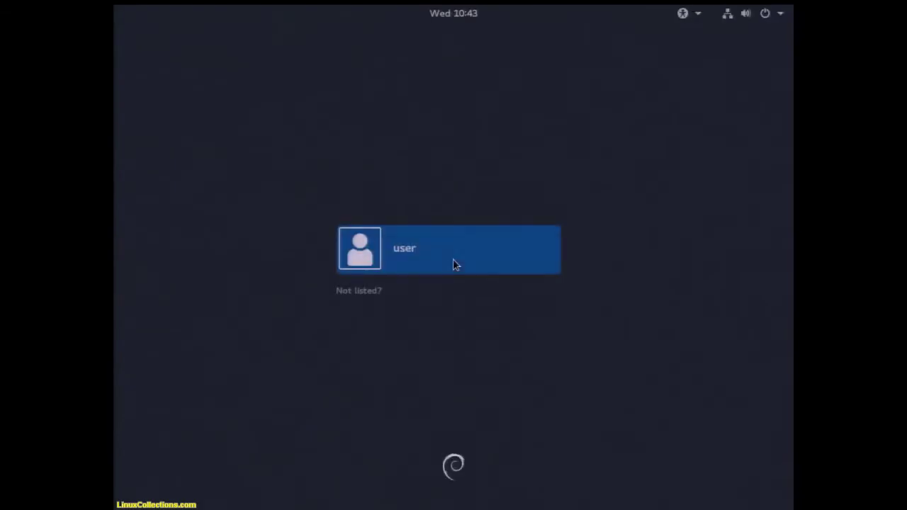
- Sign in as 'user' with the account password on the GNOME login screen
click(448, 252)
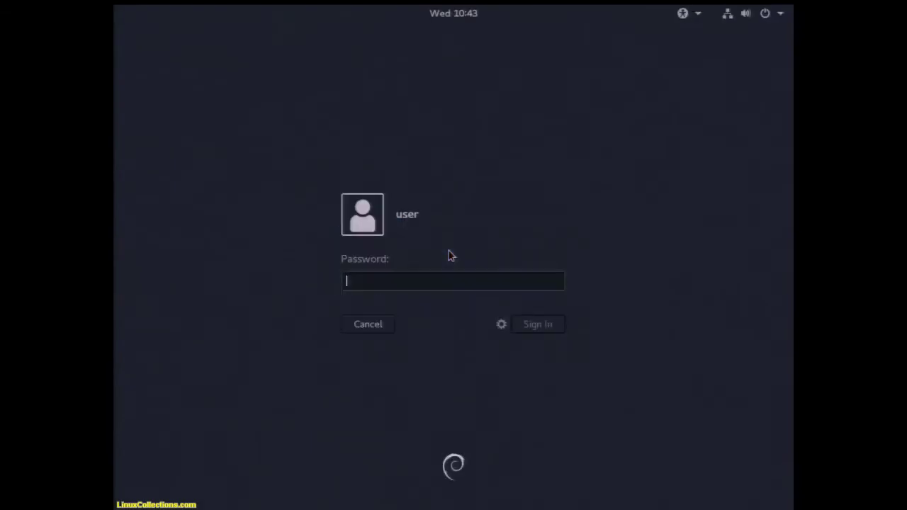
text(••••)
key(Return)
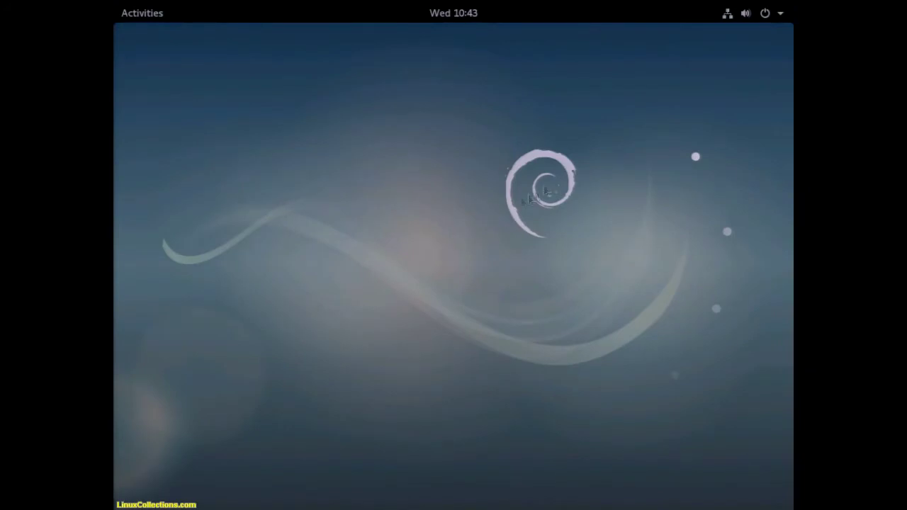
- Turn the Wired connection off in Network settings and bring up its detailed configuration
click(729, 16)
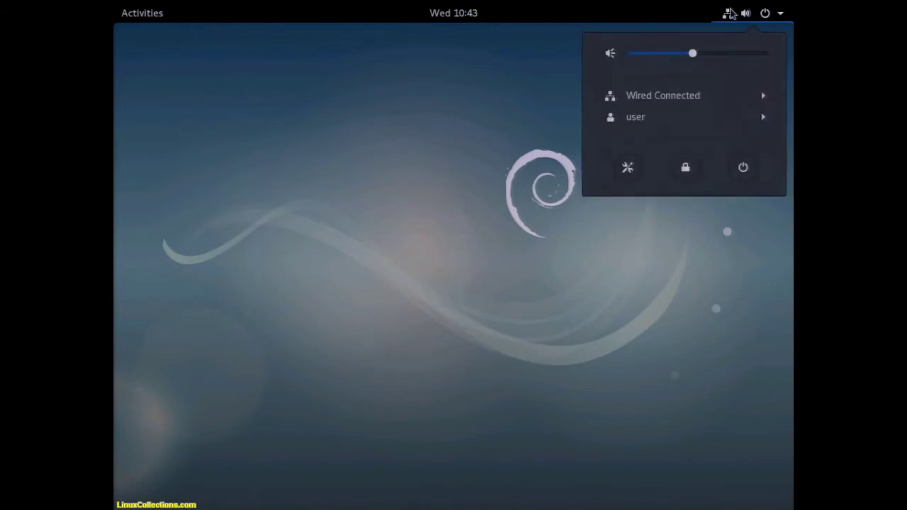
click(717, 101)
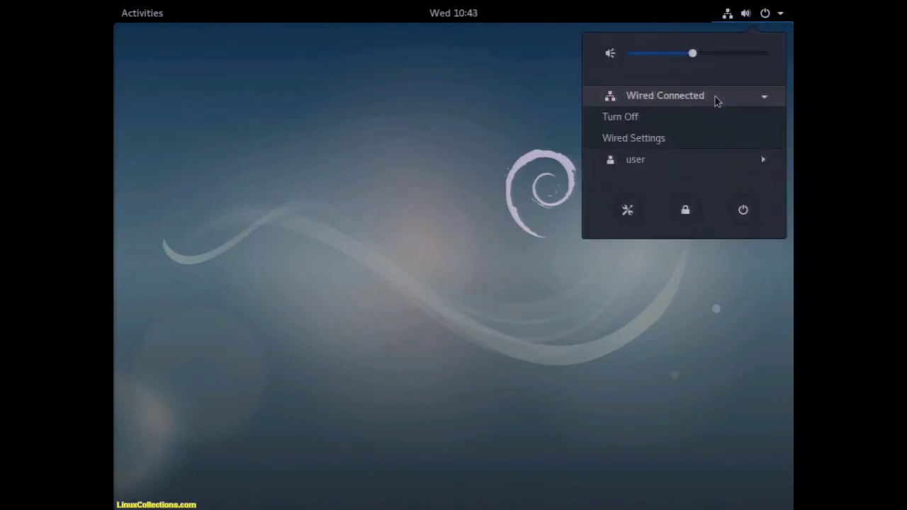
click(690, 135)
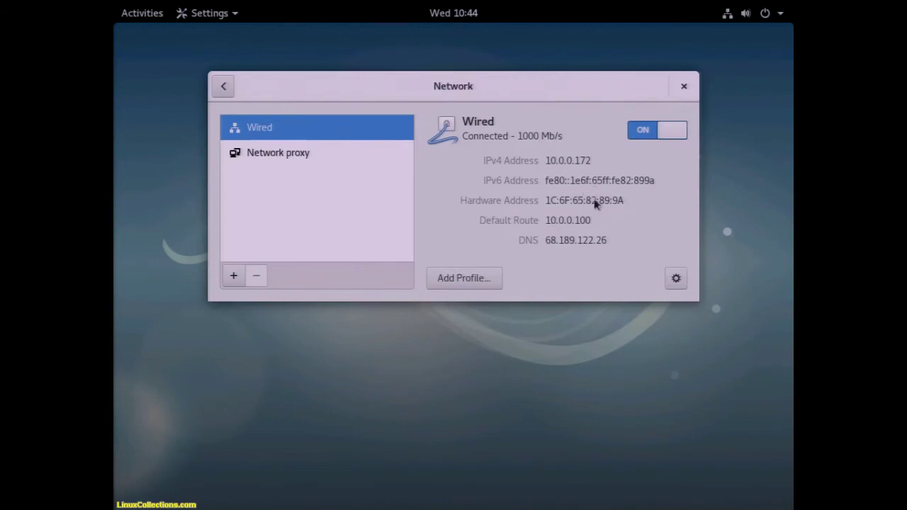
click(667, 131)
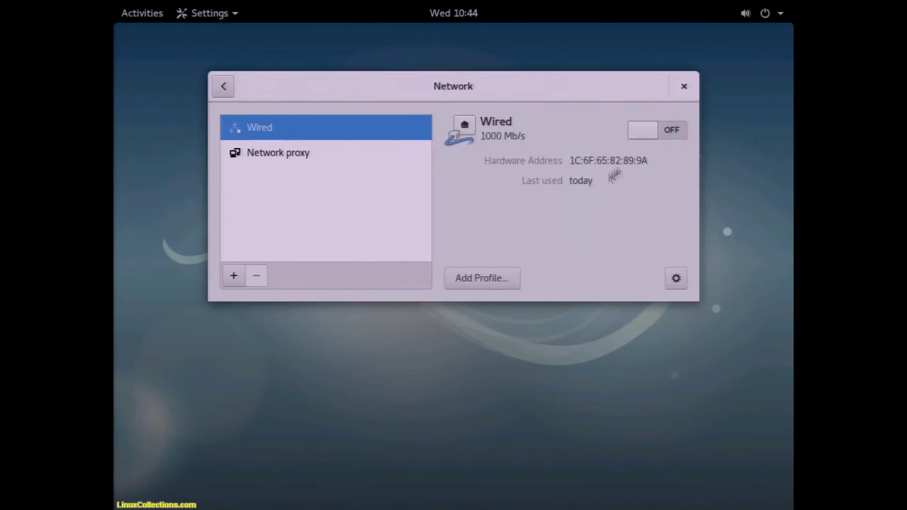
click(682, 285)
- Switch the wired connection's IPv4 addressing from automatic to Manual
click(293, 113)
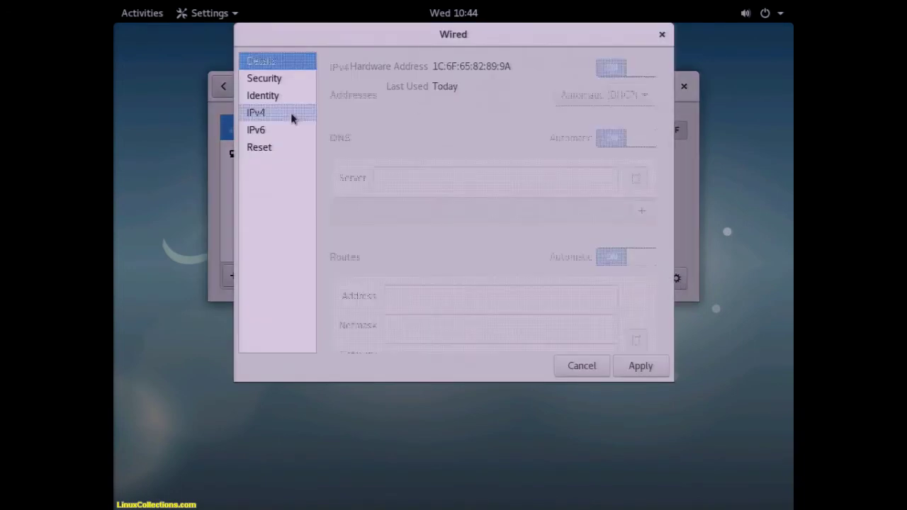
click(578, 100)
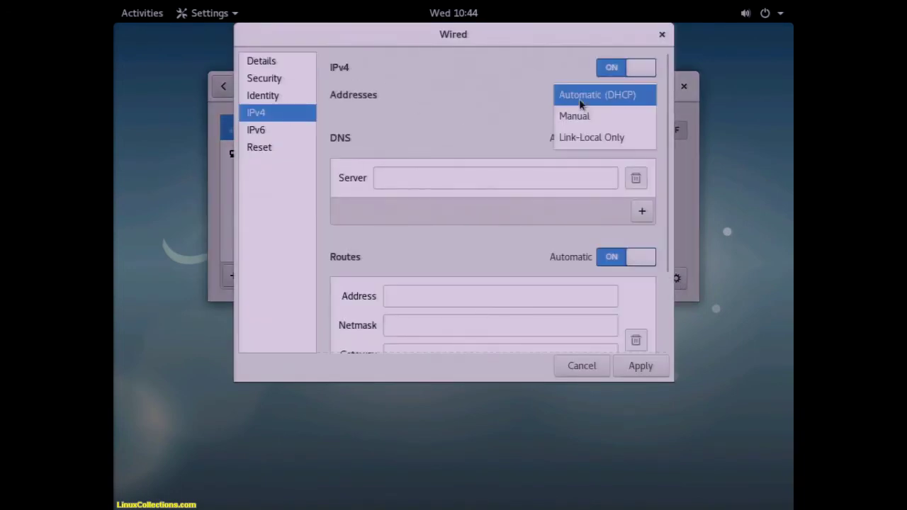
click(578, 122)
- Enter address 10.0.0.245, netmask 255.255.255.0 and gateway 10.0.0.100
click(545, 132)
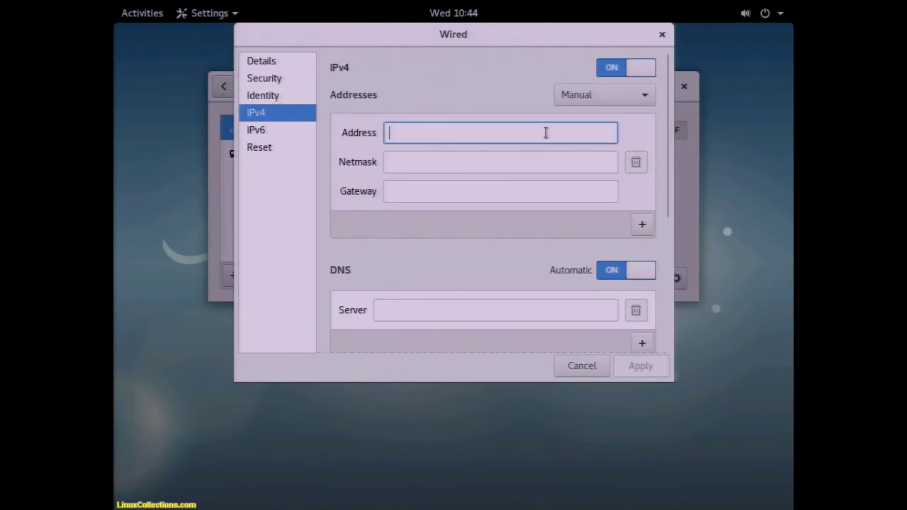
text(100.0)
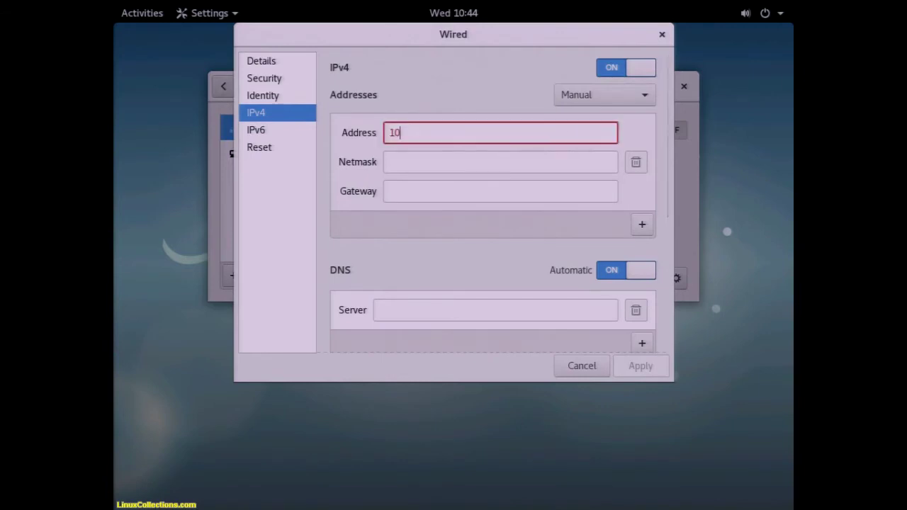
key(BackSpace)
key(BackSpace)
key(BackSpace)
text(.0.0.245)
key(Tab)
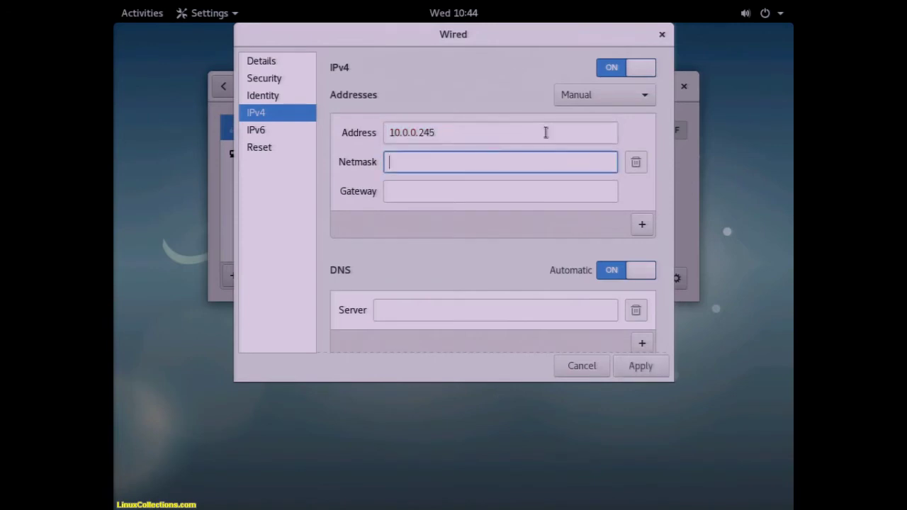
text(255.255.255.0)
key(Tab)
text(10.0.0.100)
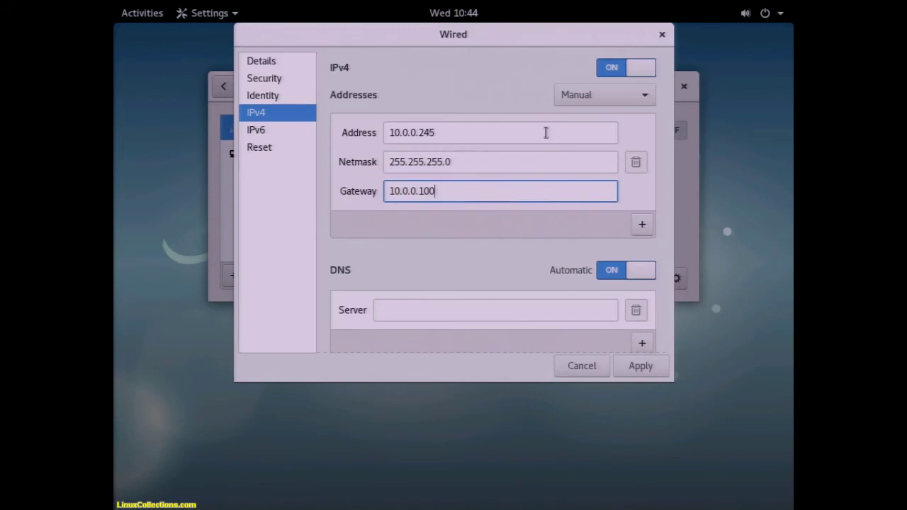
key(Tab)
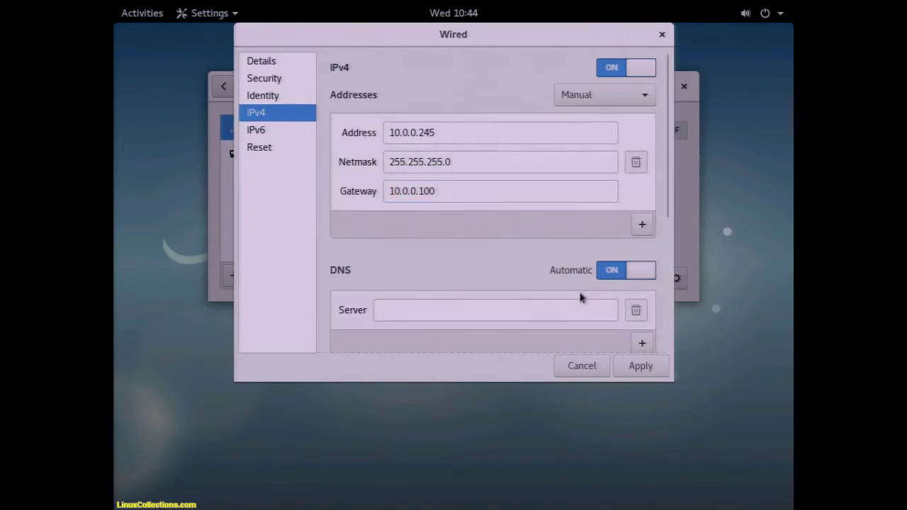
- Turn off automatic DNS and enter 71.10.216.1 as the first DNS server
click(630, 270)
click(568, 302)
text(71.)
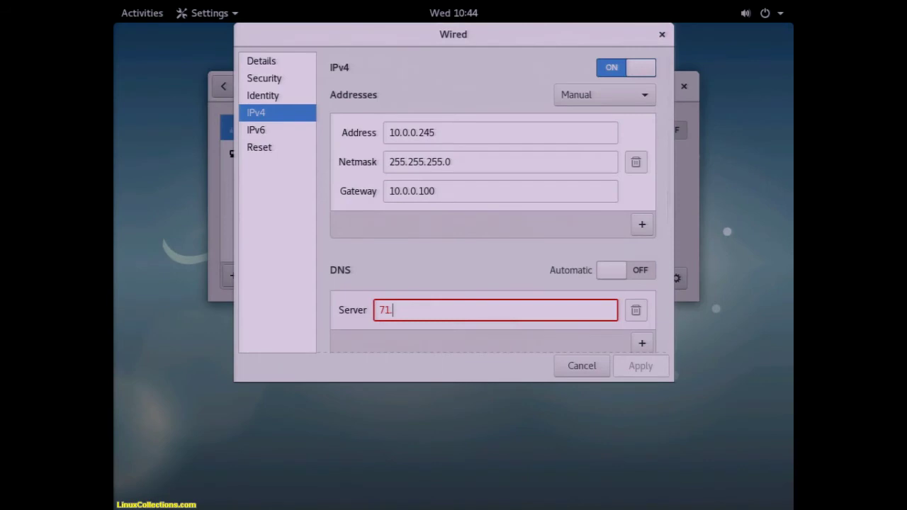
text(10.216.1)
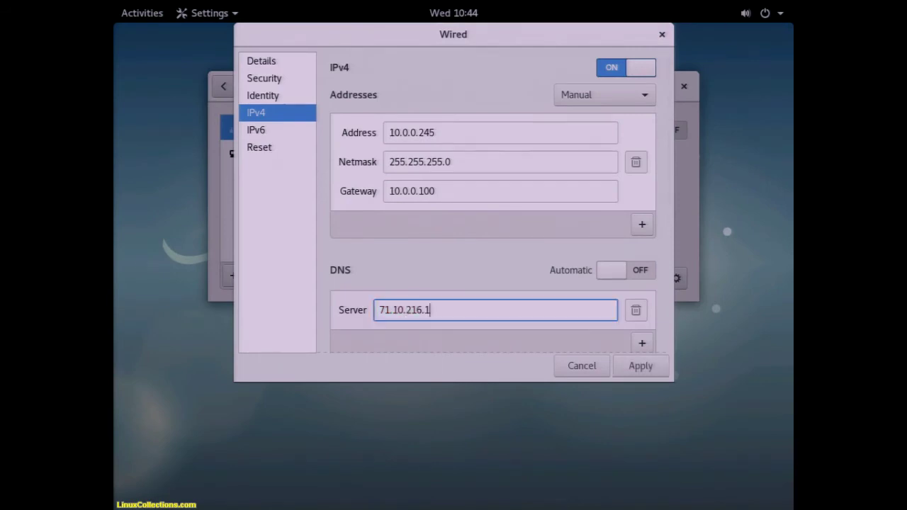
text(,71.)
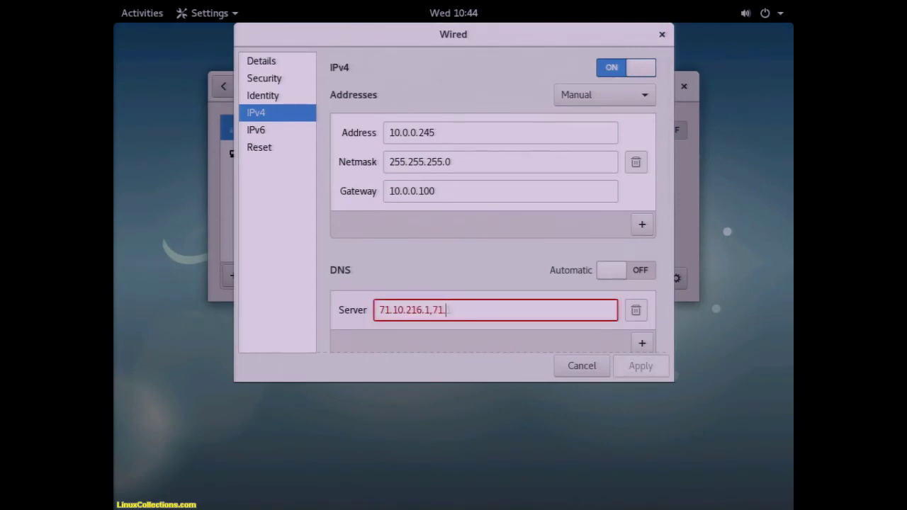
text(10.216.2)
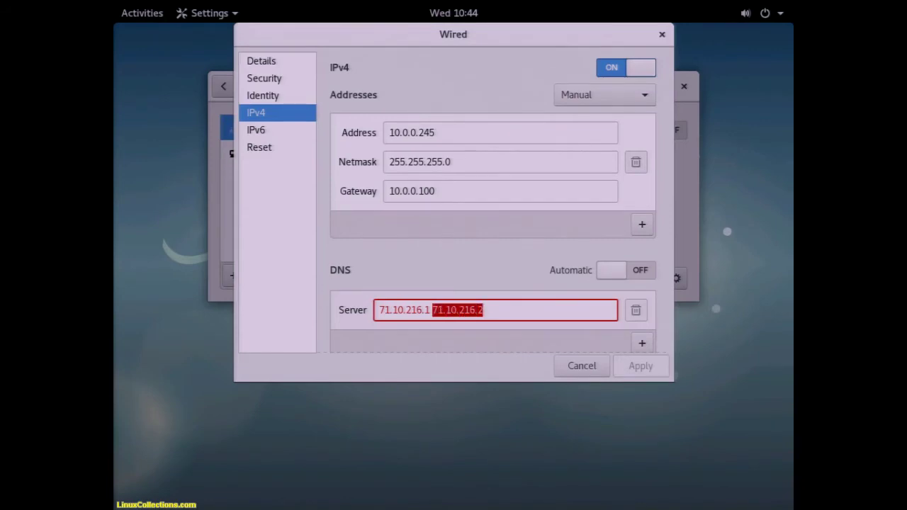
key(BackSpace)
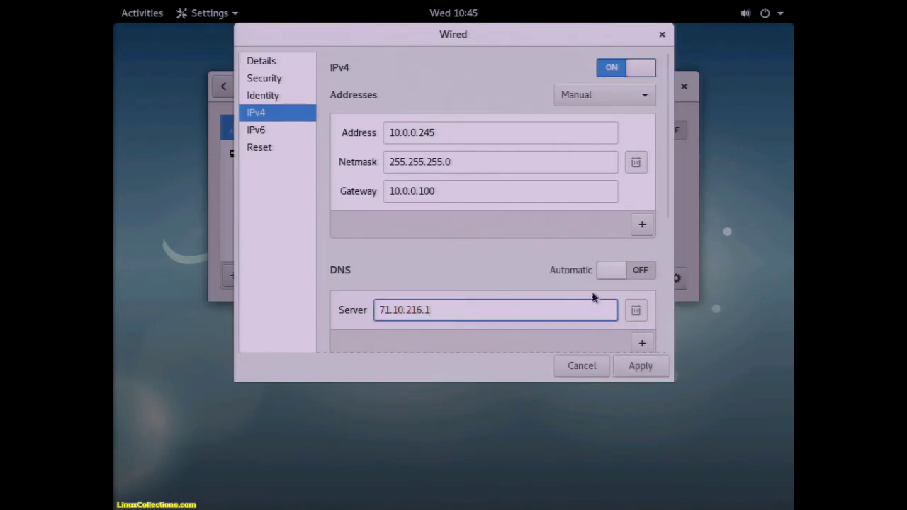
- Add 71.10.216.2 as a second DNS server and apply the settings
click(642, 342)
click(551, 349)
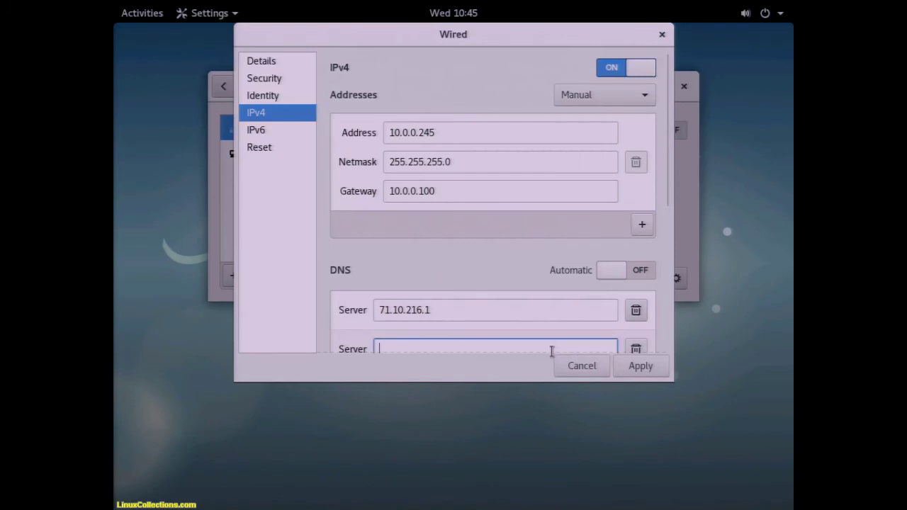
text(71.10.216.2)
key(Delete)
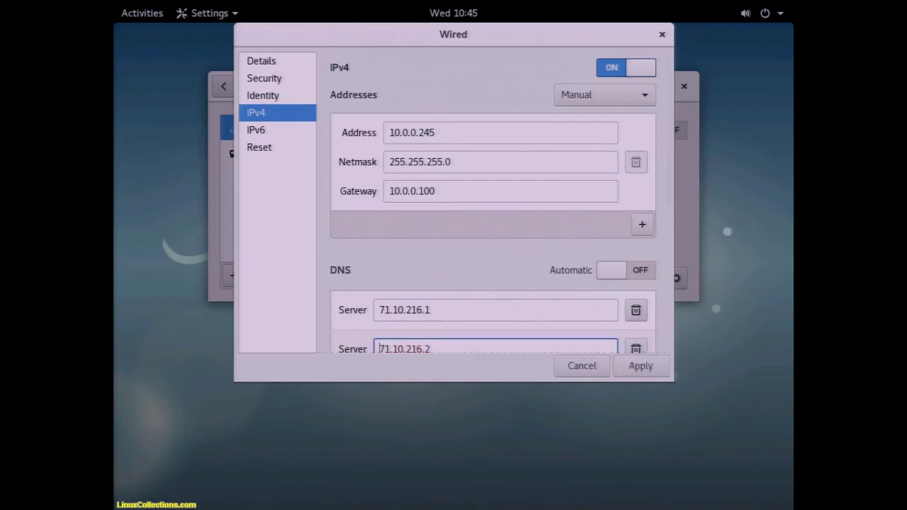
click(630, 372)
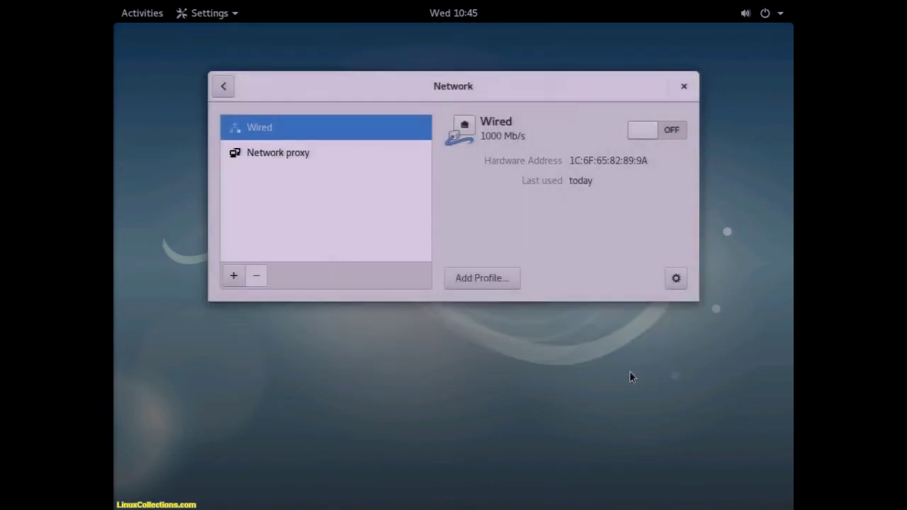
- Turn the Wired connection on, close the Network window and launch Firefox from Activities
click(668, 132)
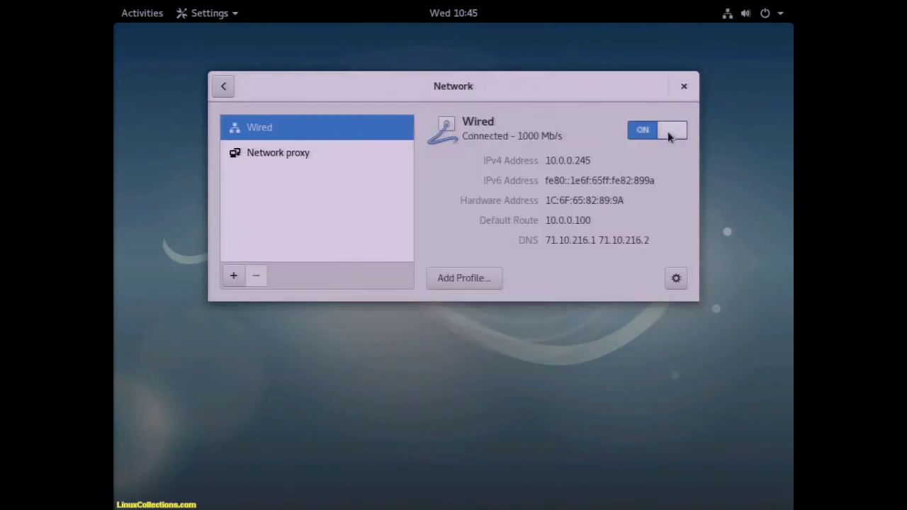
click(683, 88)
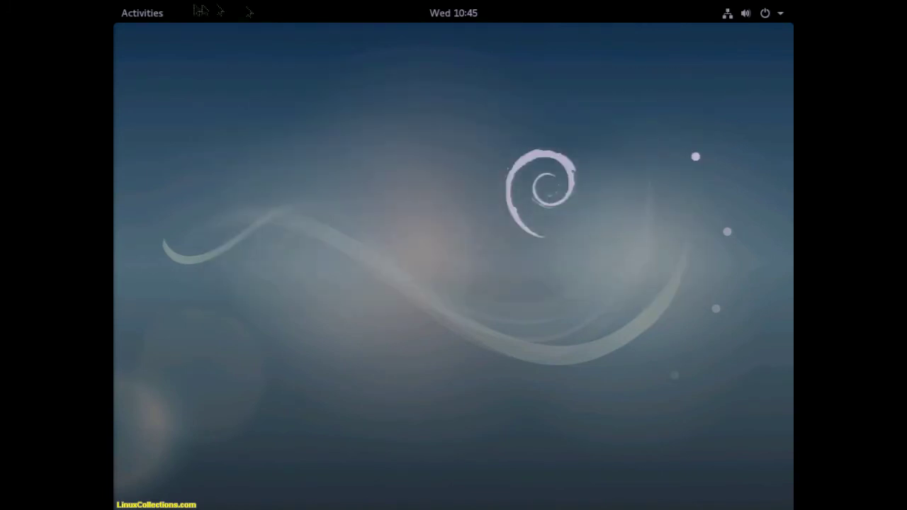
click(155, 12)
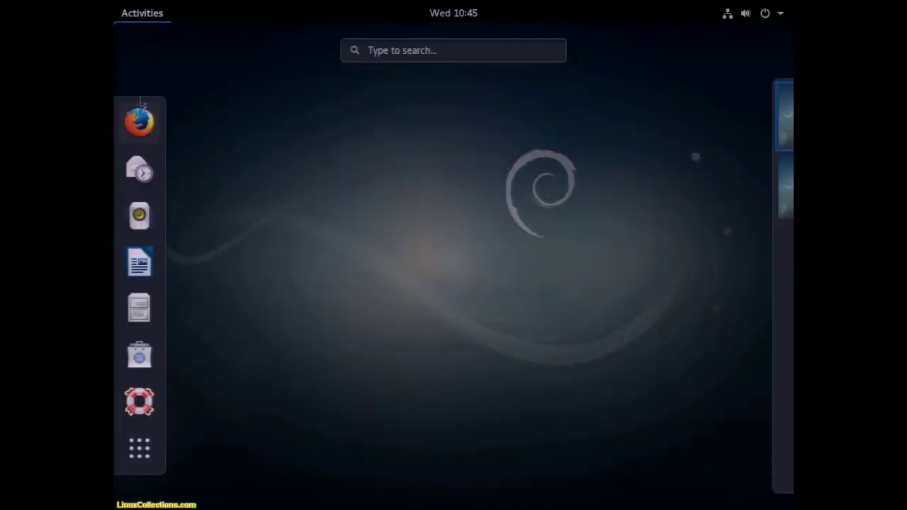
click(140, 119)
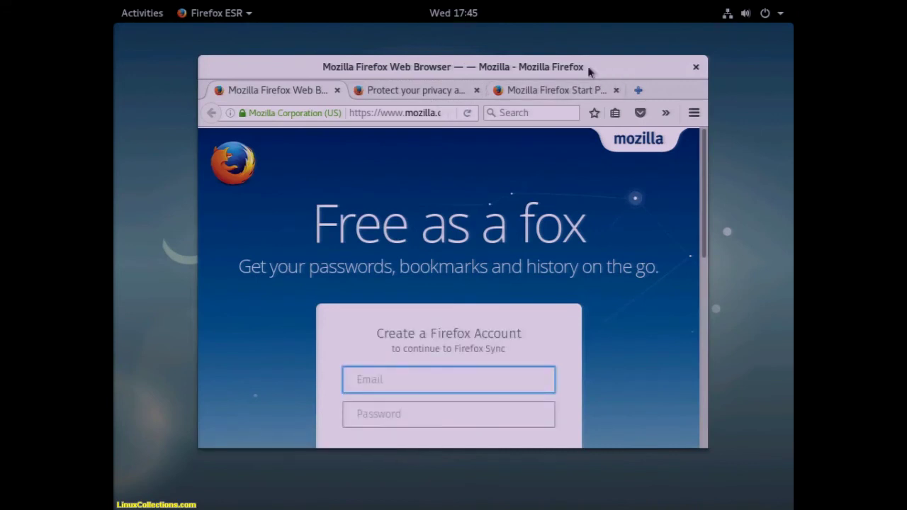
- Maximise the Firefox window and load linuxcollections.com from the address bar
drag(665, 67, 669, 34)
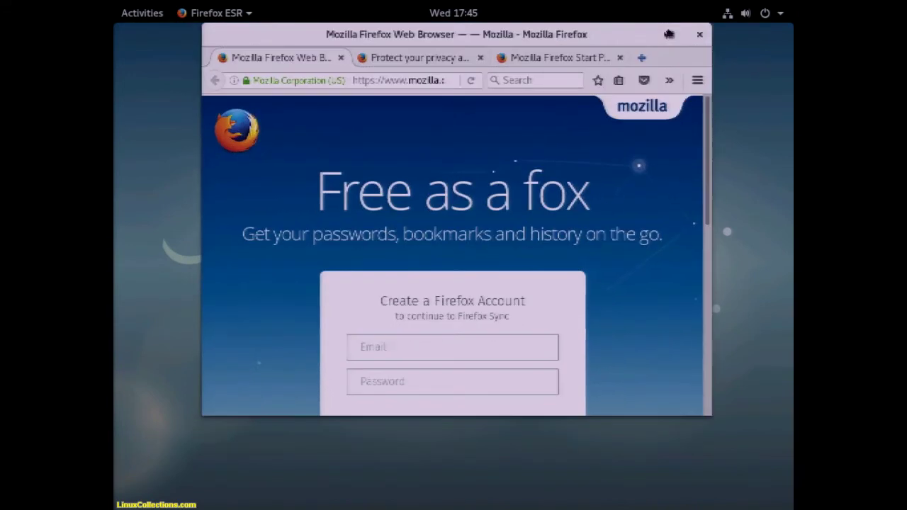
double_click(666, 33)
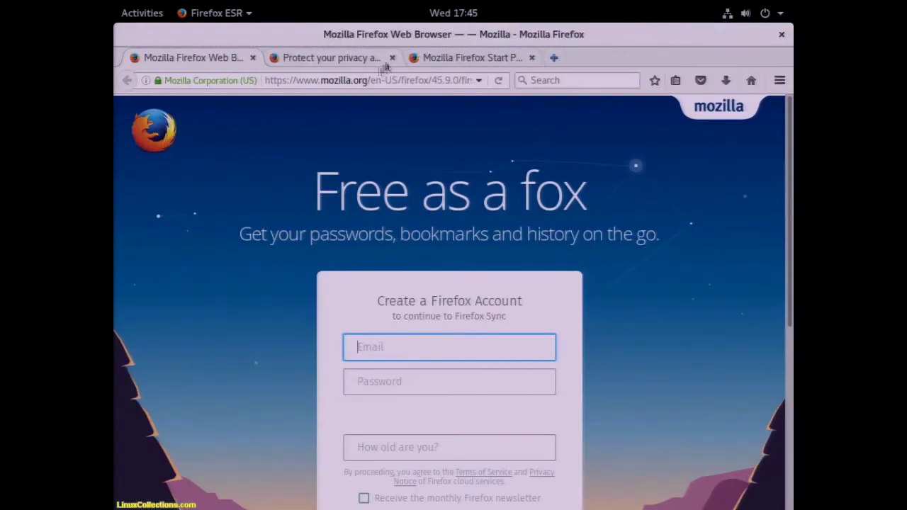
click(367, 81)
text(firefo)
key(BackSpace)
key(BackSpace)
key(BackSpace)
key(BackSpace)
key(BackSpace)
key(BackSpace)
text(linuxcollections.com)
key(Return)
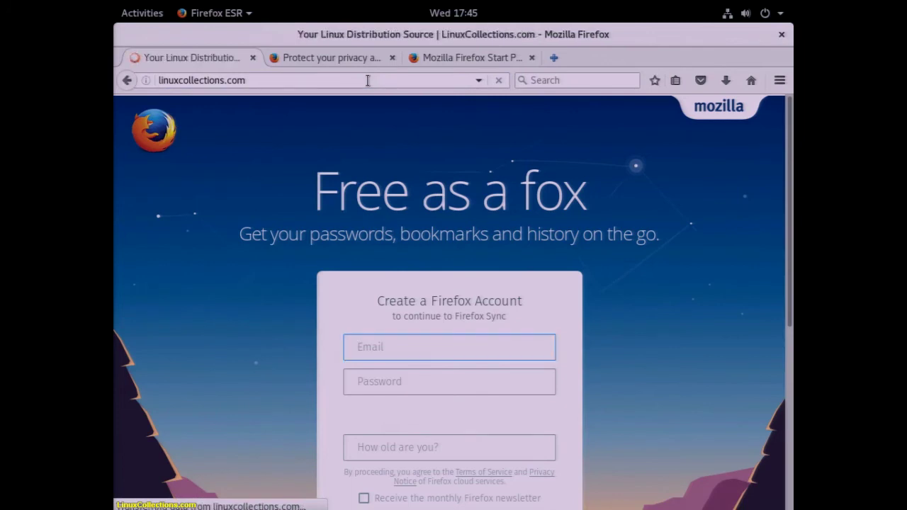